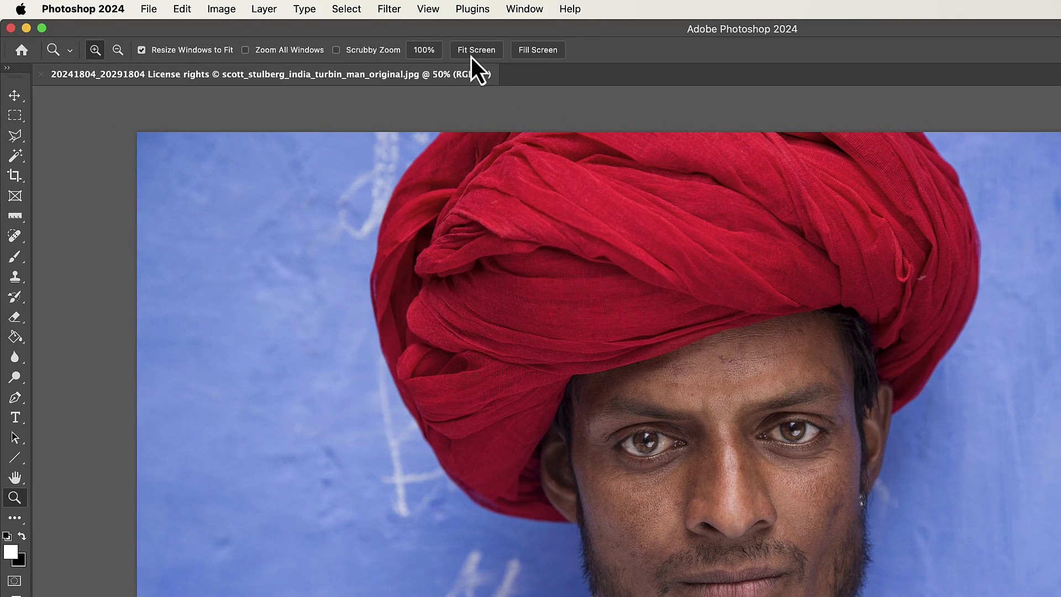
Launch Nik 7 Color Efex on the portrait from the Filter > Nik Collection 7 menu
left_click(389, 9)
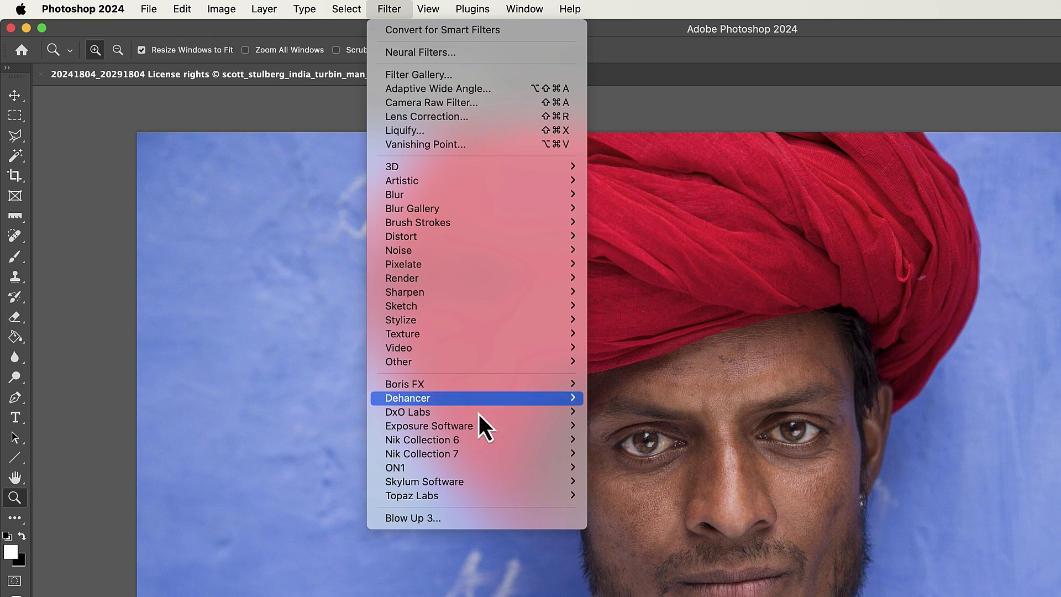
mouse_move(559, 458)
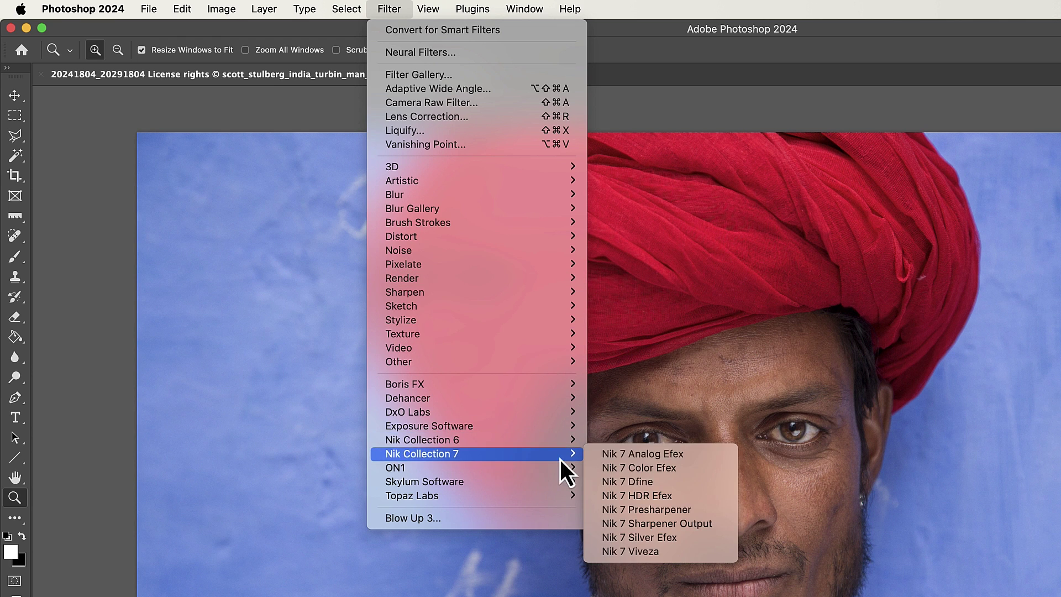
left_click(662, 471)
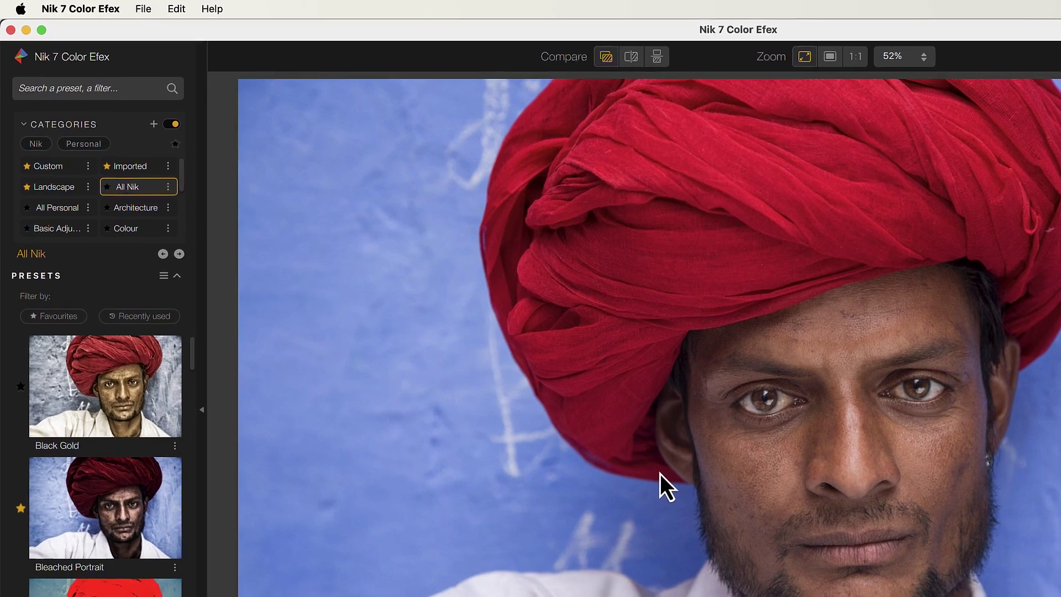
Set the Color Efex preferences to apply the effect to a separate layer
left_click(106, 11)
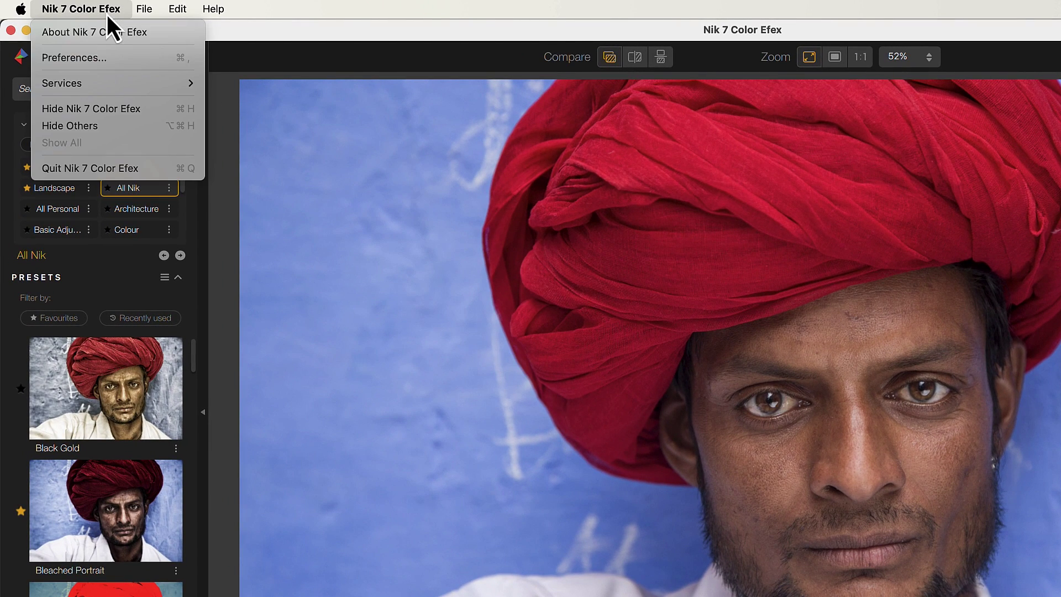
left_click(101, 56)
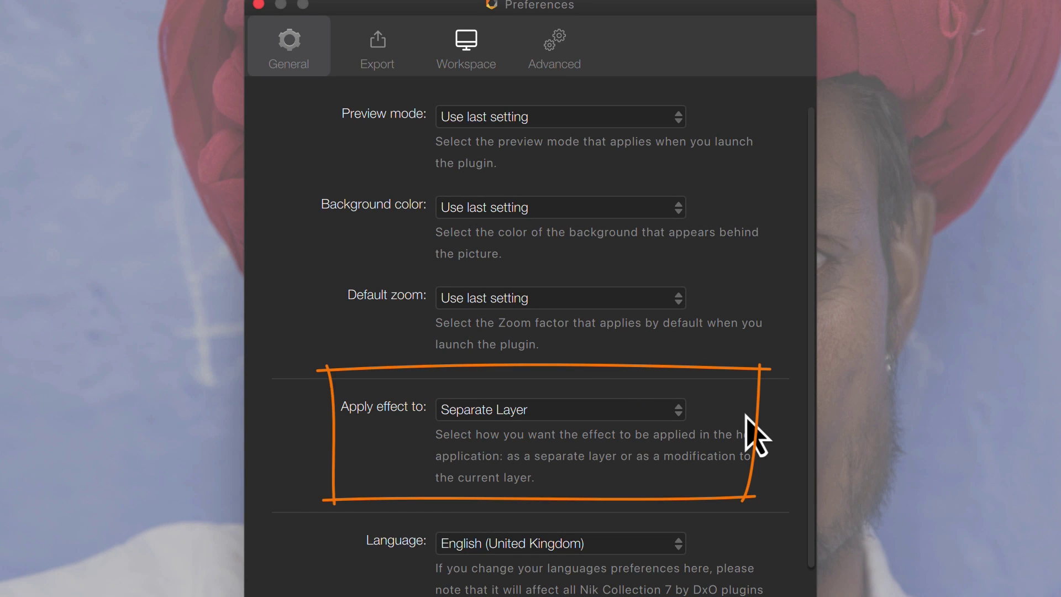
left_click(681, 415)
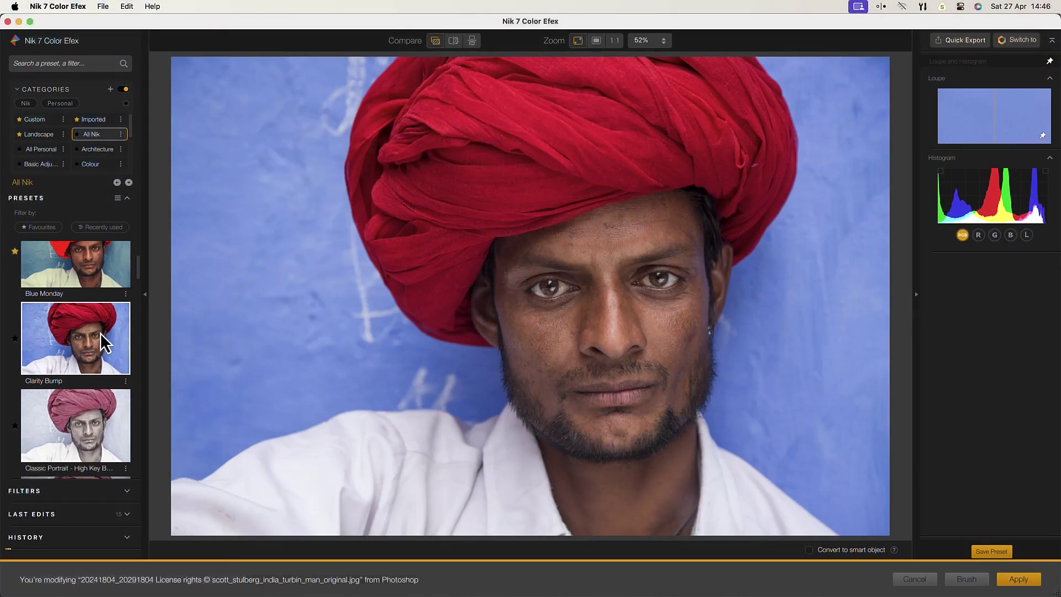
Apply the Clarity Bump preset, confirm replacing filters, and send the result to Photoshop
left_click(105, 345)
left_click(612, 333)
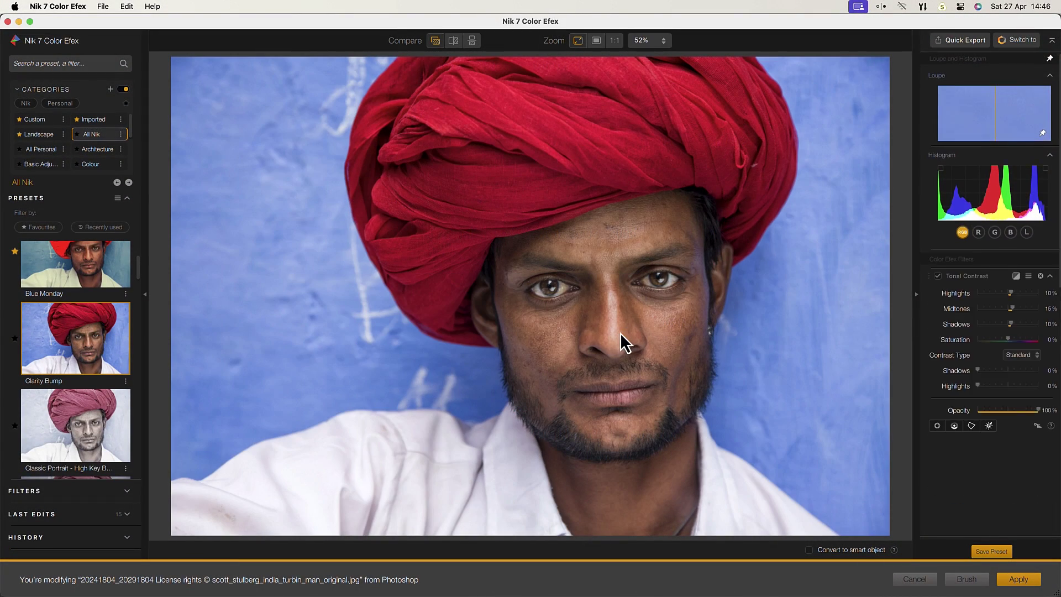
left_click(1015, 578)
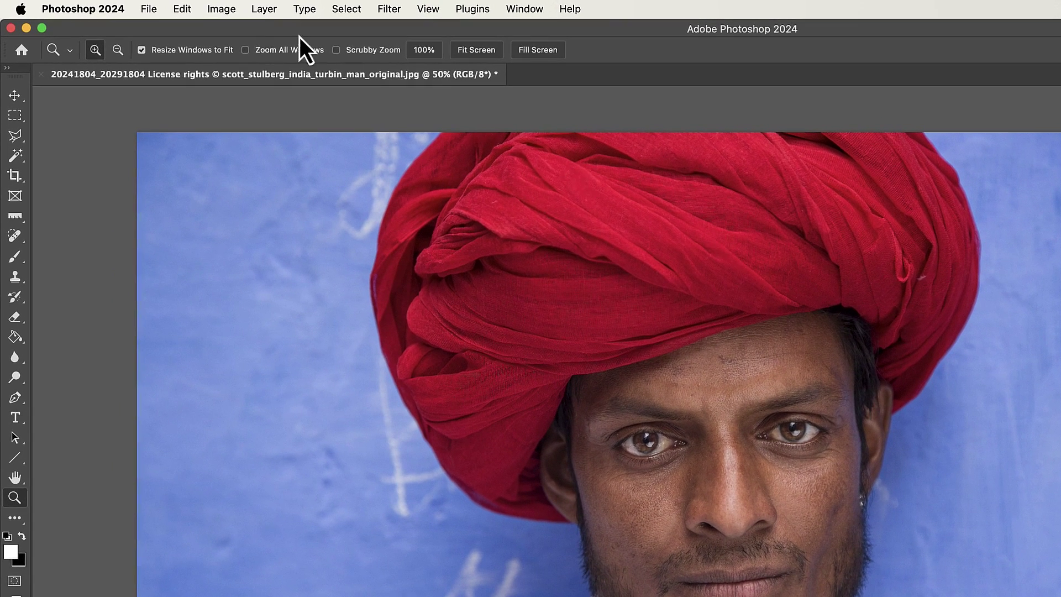
Open the Nik Collection 7 Palette from File > Automate
left_click(153, 8)
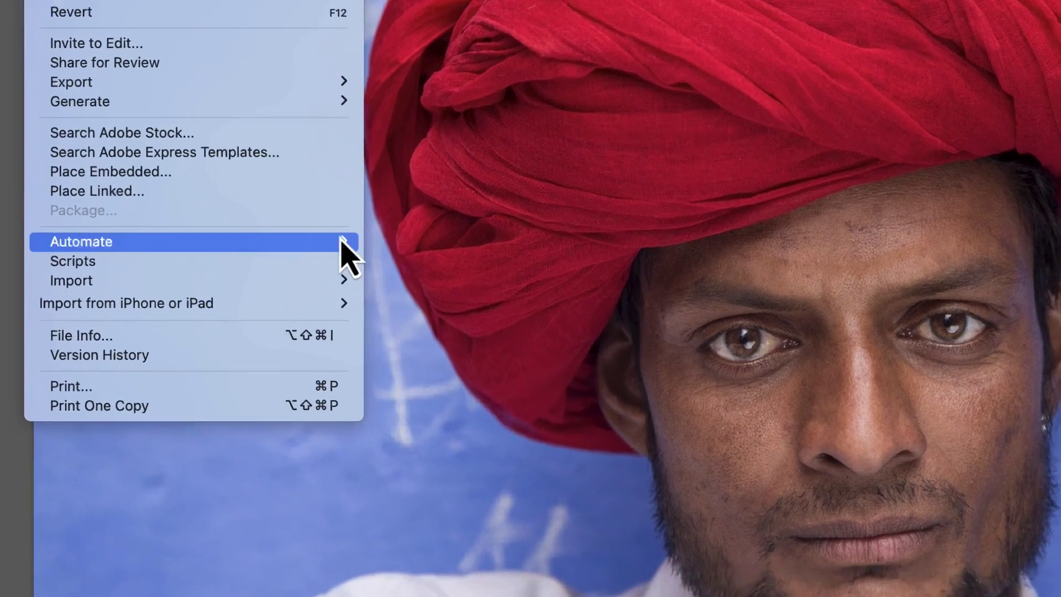
mouse_move(343, 242)
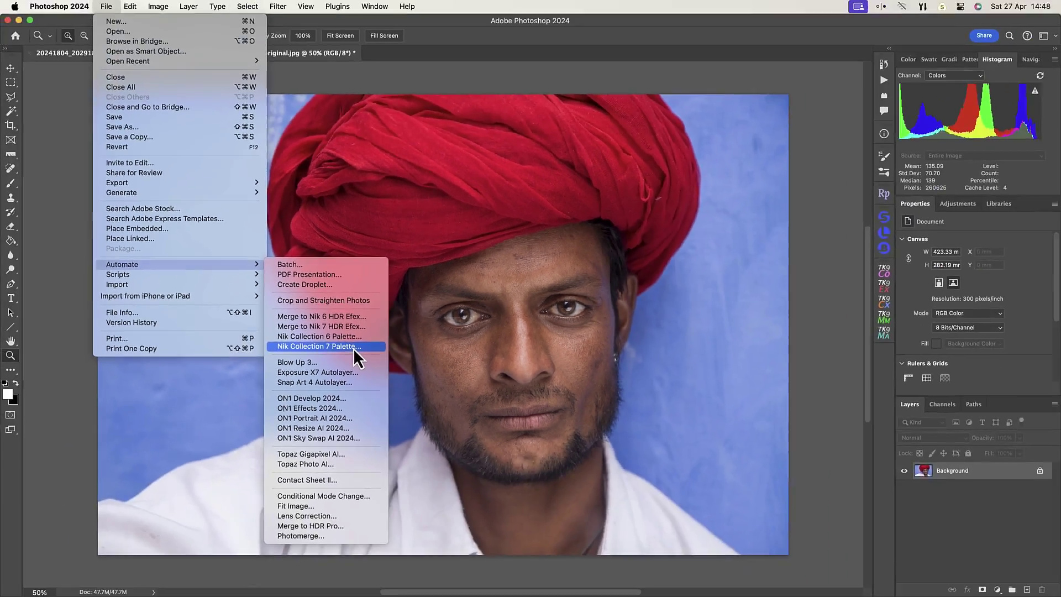
left_click(537, 398)
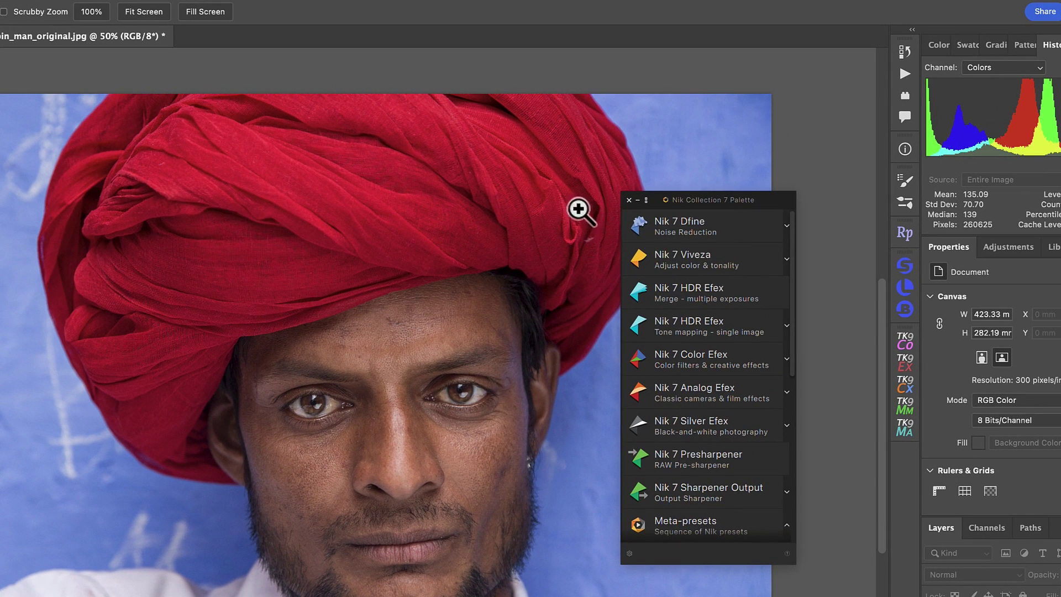
Collapse, move, expand, minimise and restore the Nik palette
left_click(647, 202)
left_click_drag(655, 203, 859, 69)
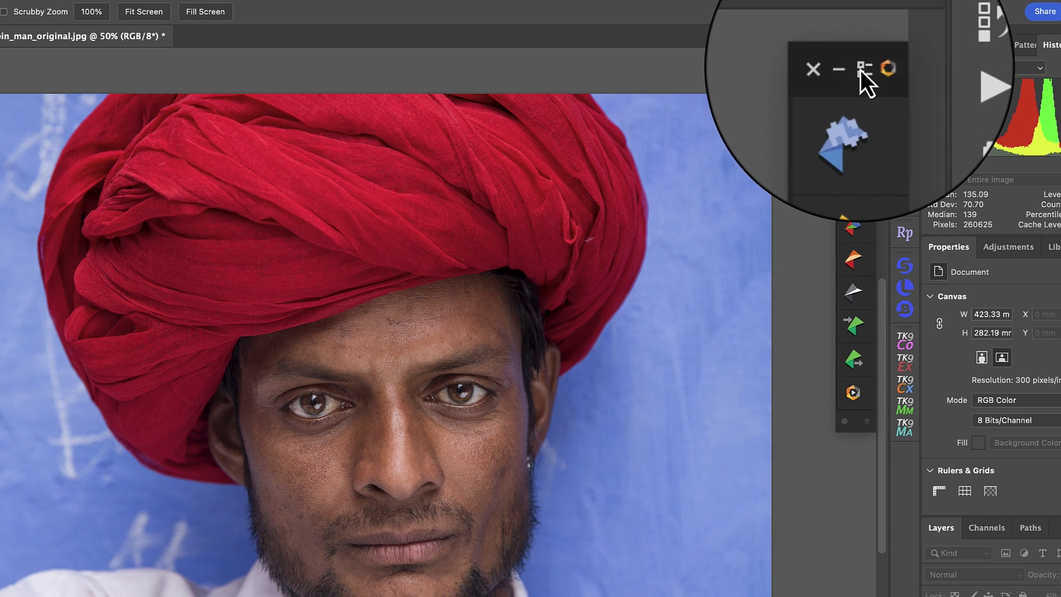
left_click(860, 68)
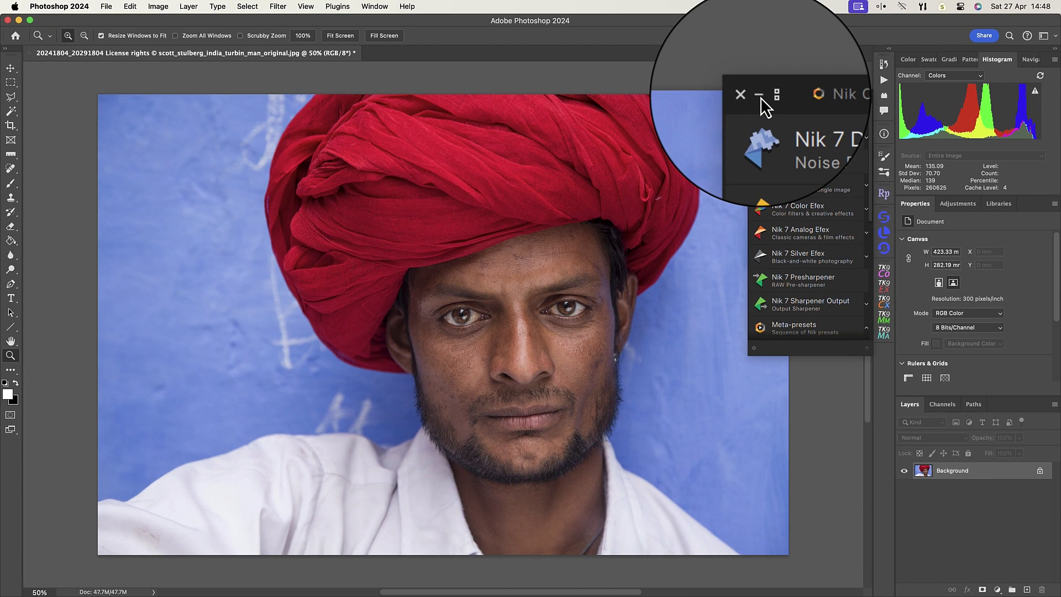
left_click(759, 96)
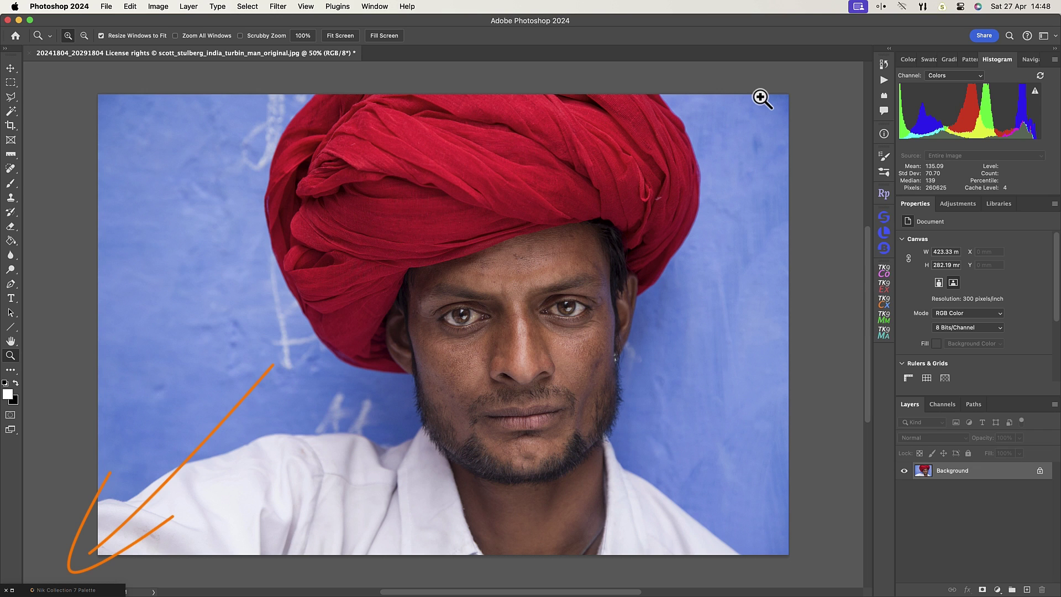
left_click(12, 590)
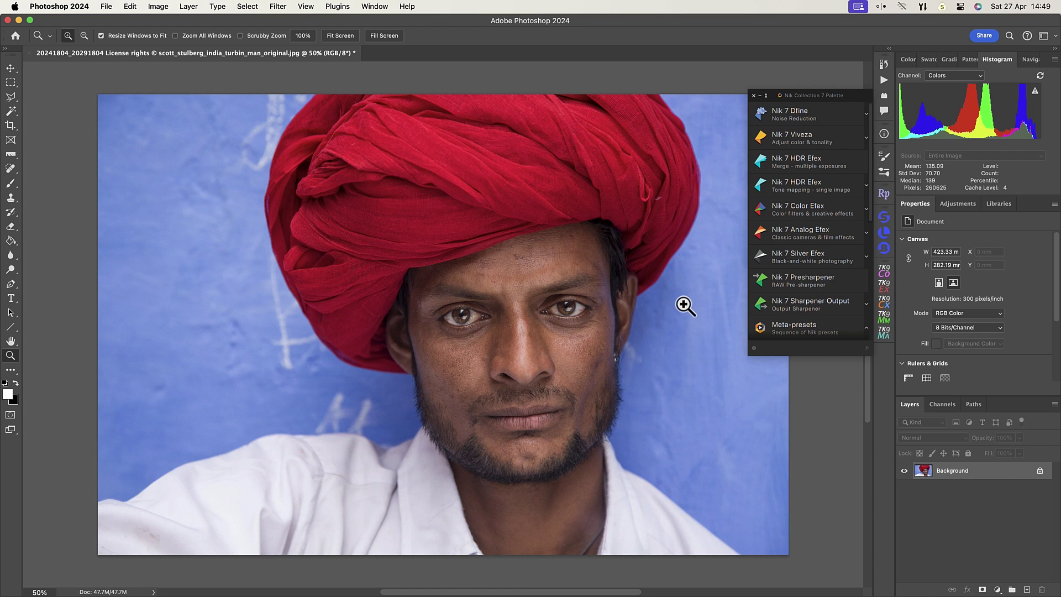
left_click(788, 213)
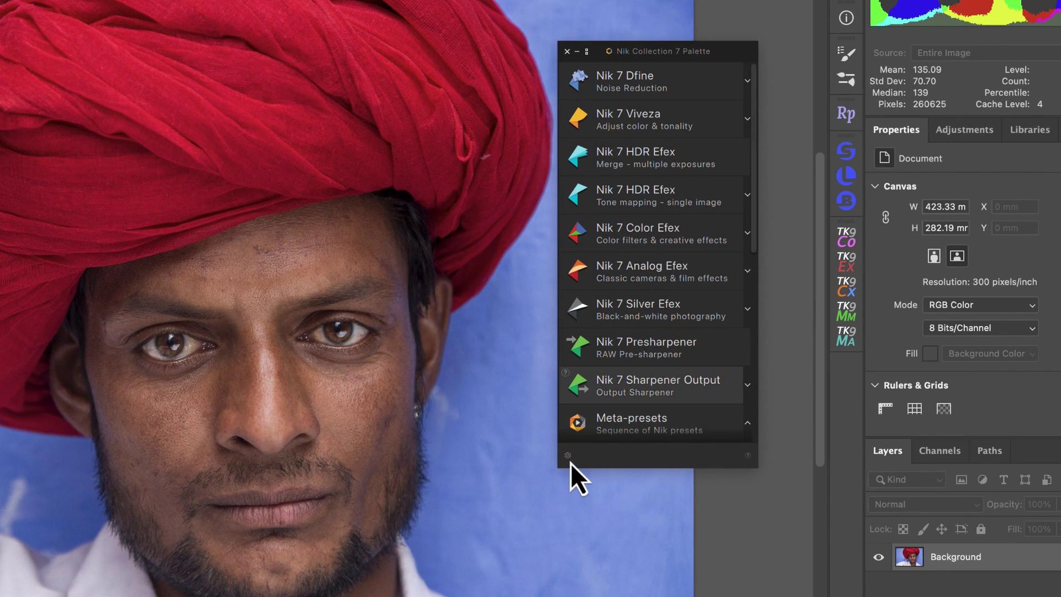
In Nik Collection Preferences, keep Image composite as the filter target and confirm with OK
left_click(568, 456)
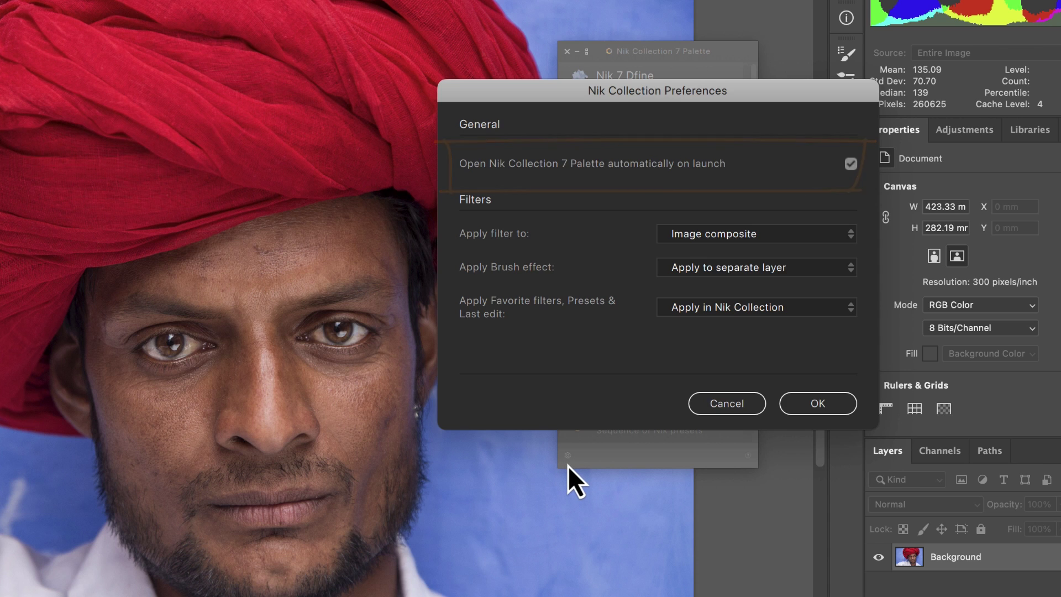
left_click(851, 235)
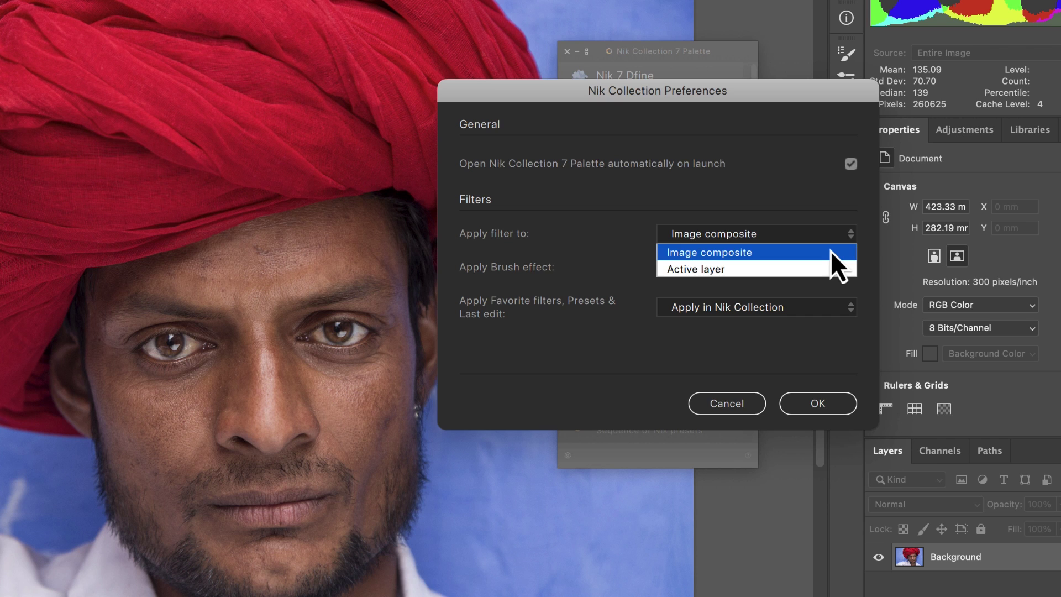
left_click(831, 252)
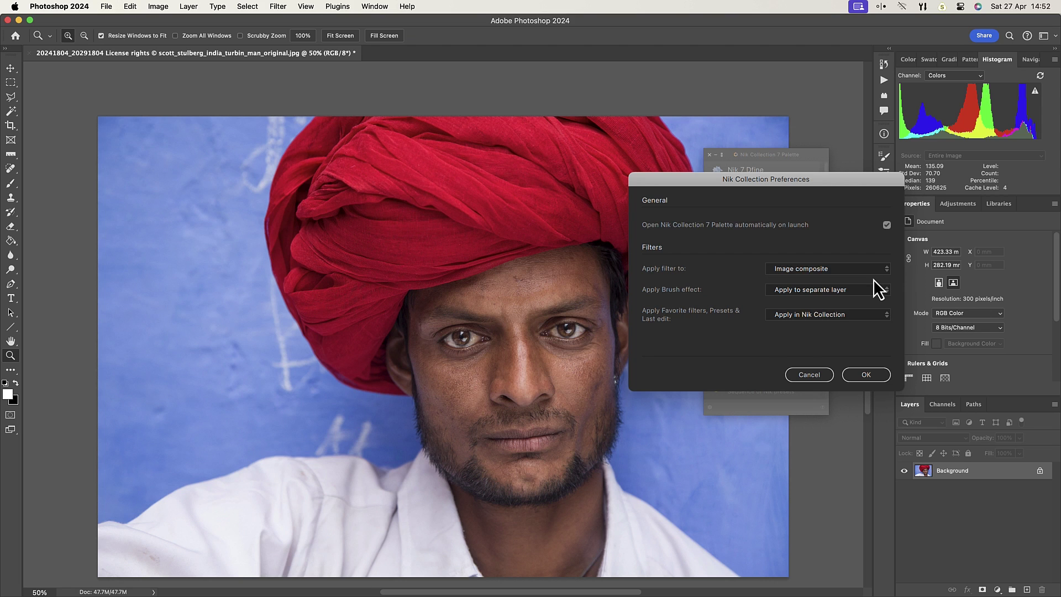
left_click(867, 373)
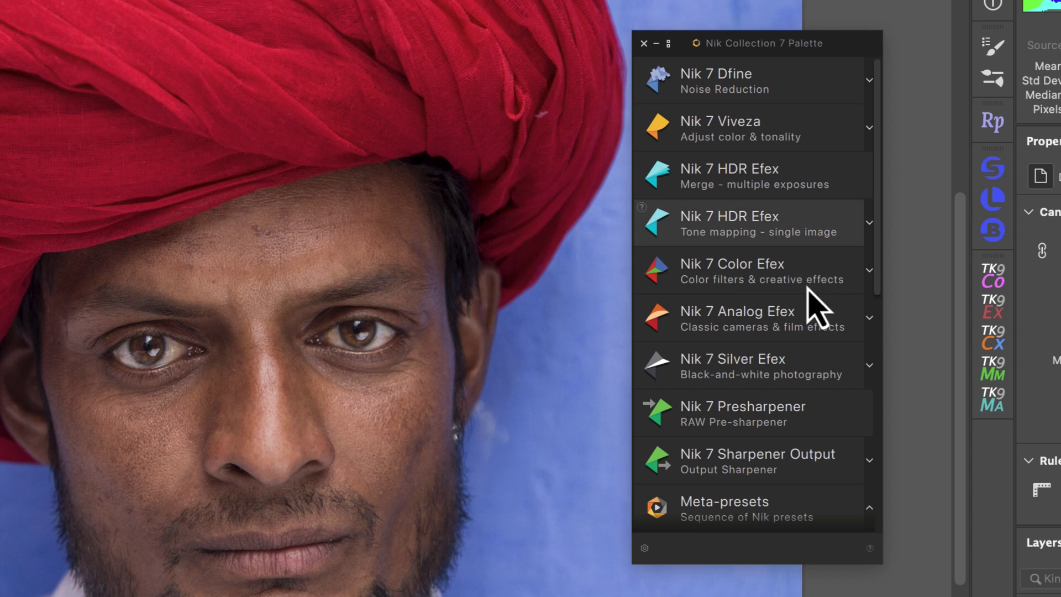
Expand Nik 7 Color Efex in the palette and toggle between Filters and Presets, ending on Presets
left_click(870, 270)
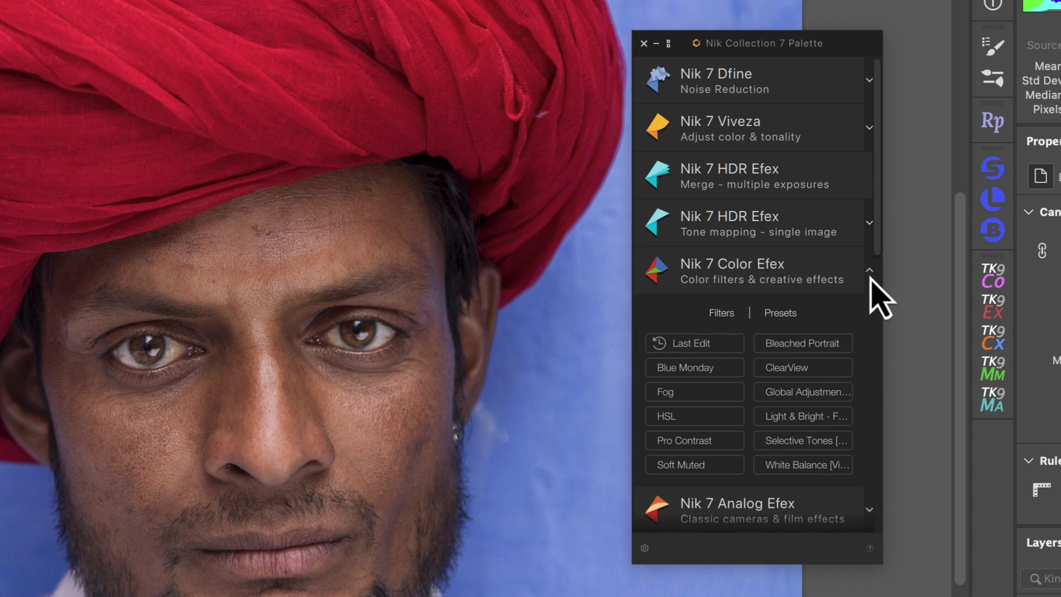
left_click(779, 313)
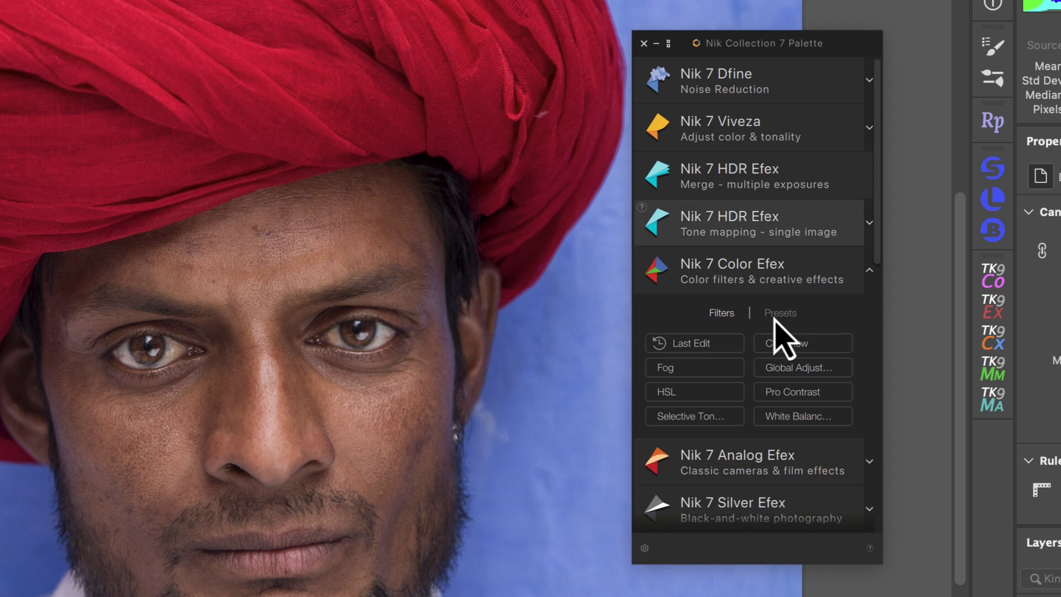
left_click(724, 314)
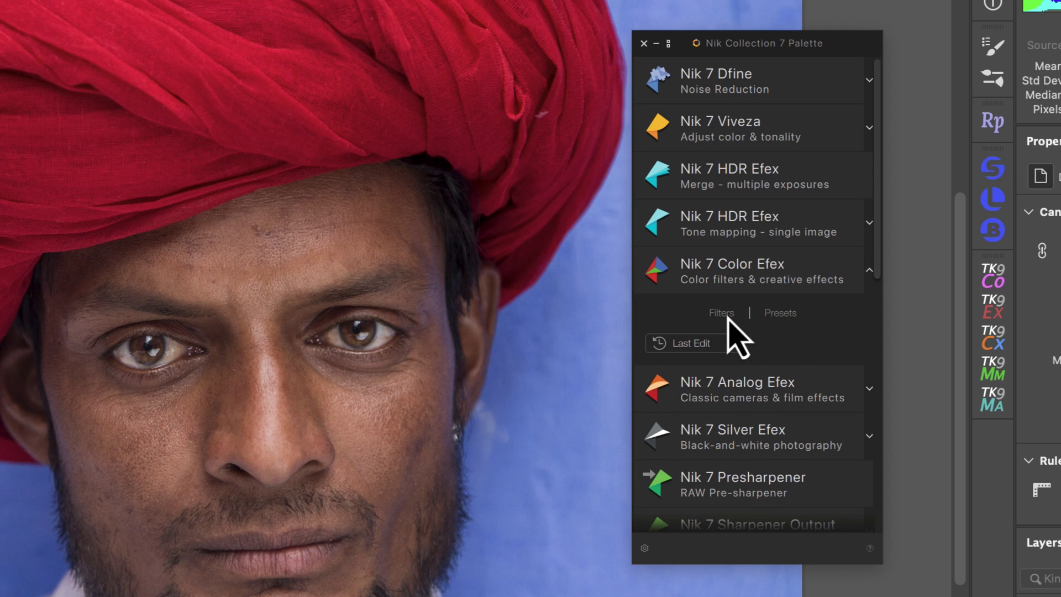
left_click(780, 313)
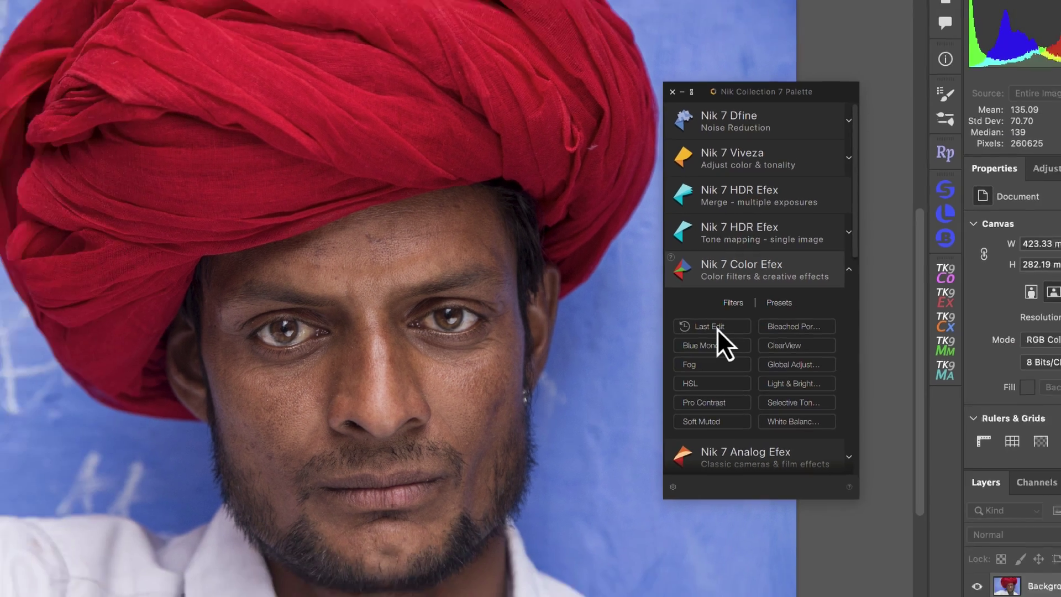
Star the Darken/Lighten Centre filter as a favourite in Color Efex
left_click(697, 343)
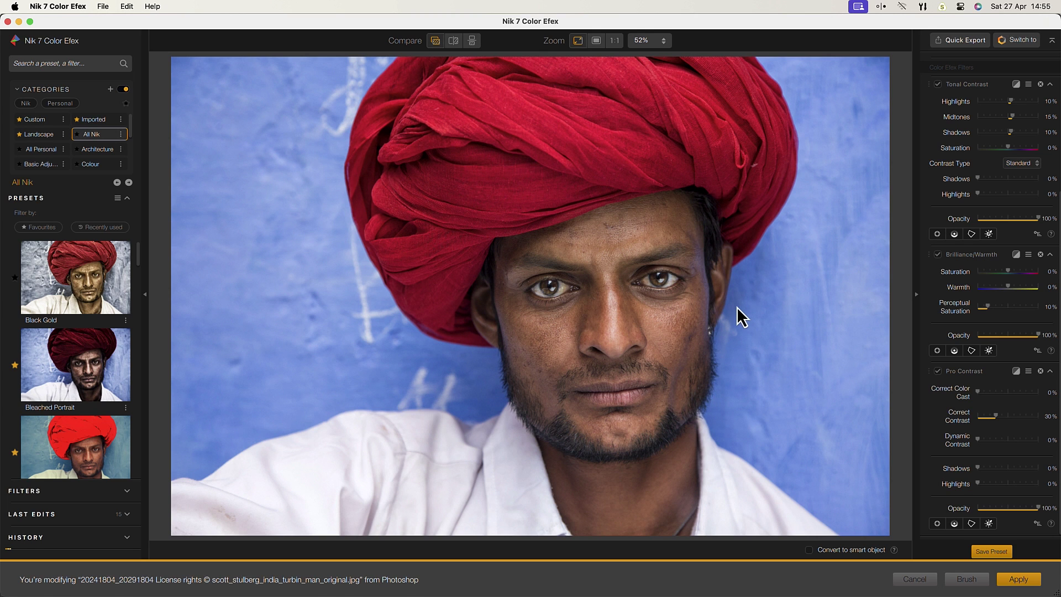
left_click(132, 494)
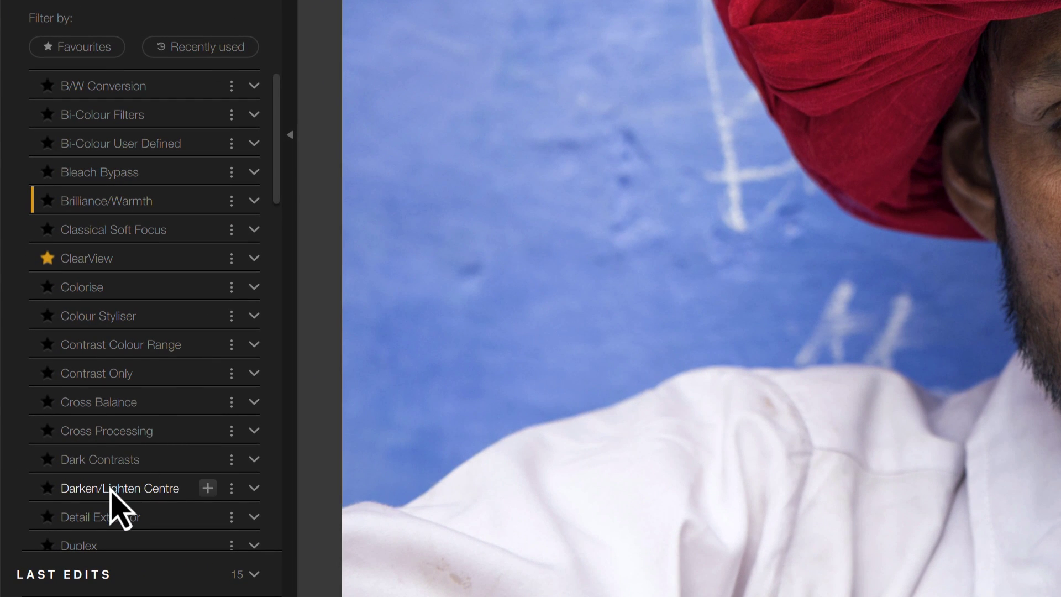
left_click(47, 488)
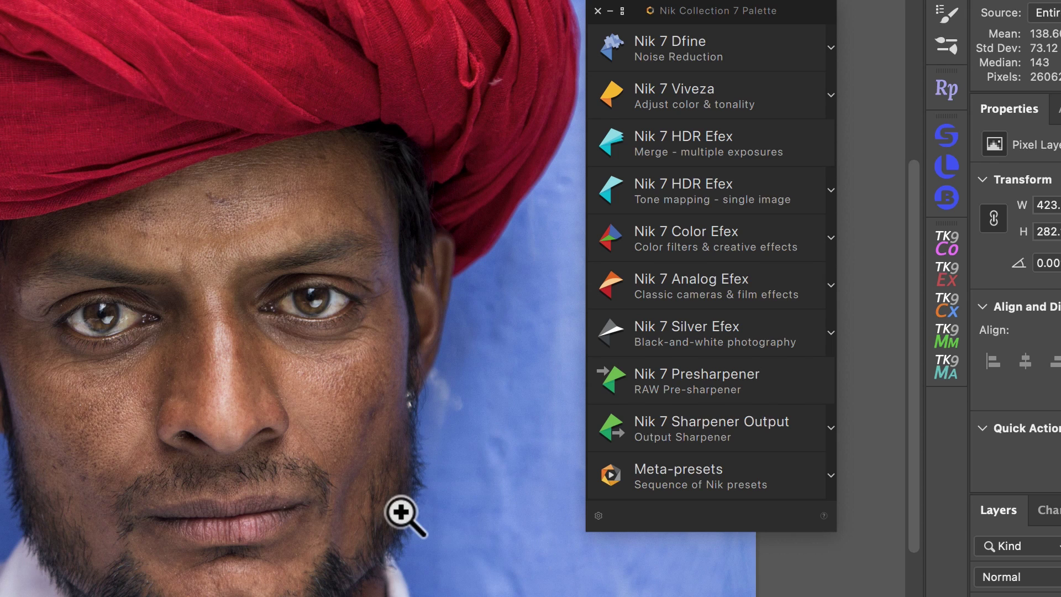
Read the Adoxical meta-preset description and run Adoxical on the portrait
left_click(831, 476)
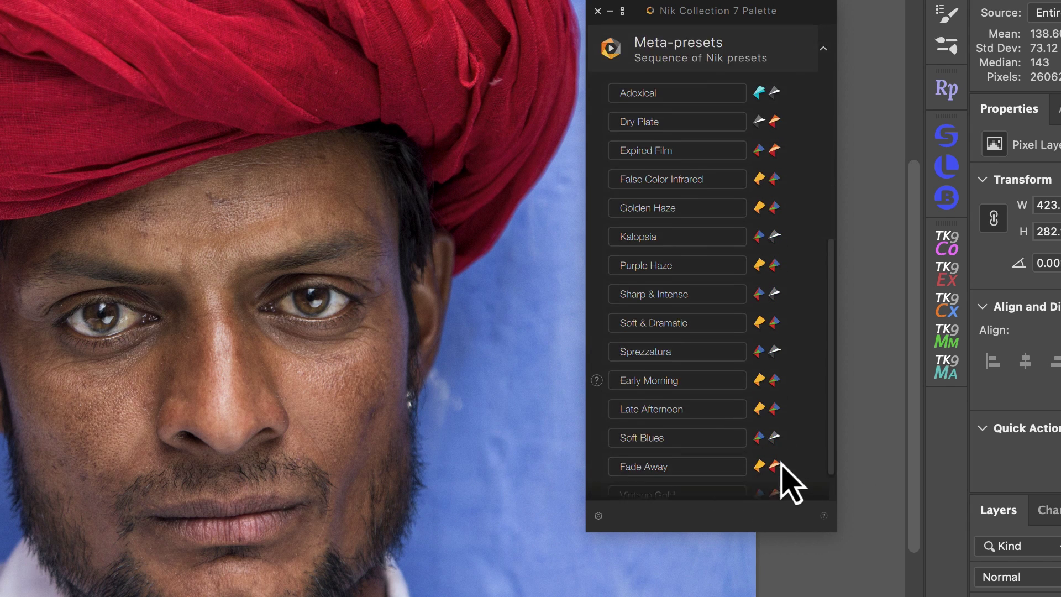
scroll(781, 467, "down", 2)
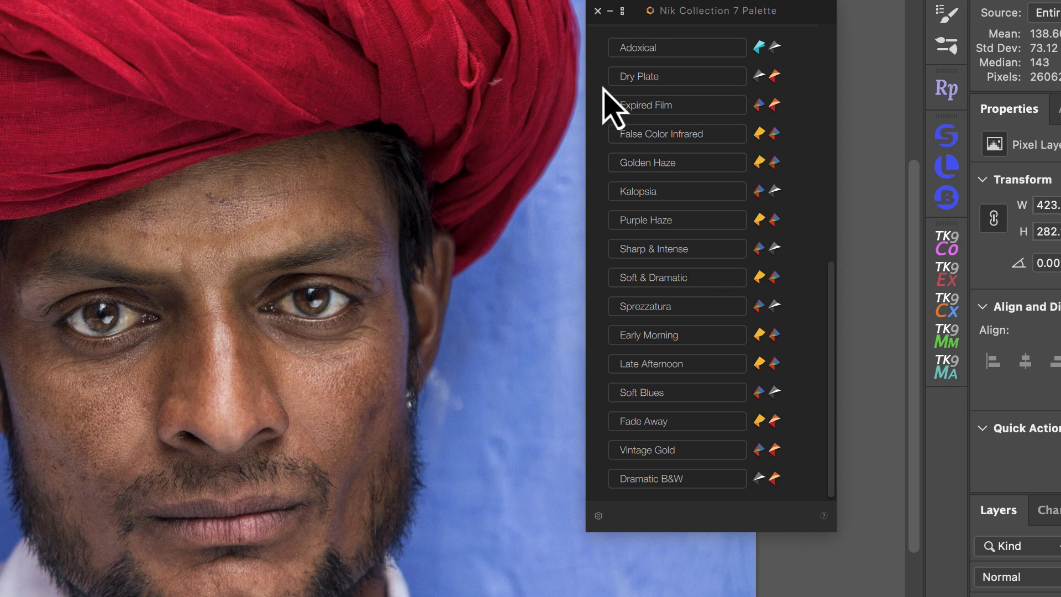
left_click(597, 48)
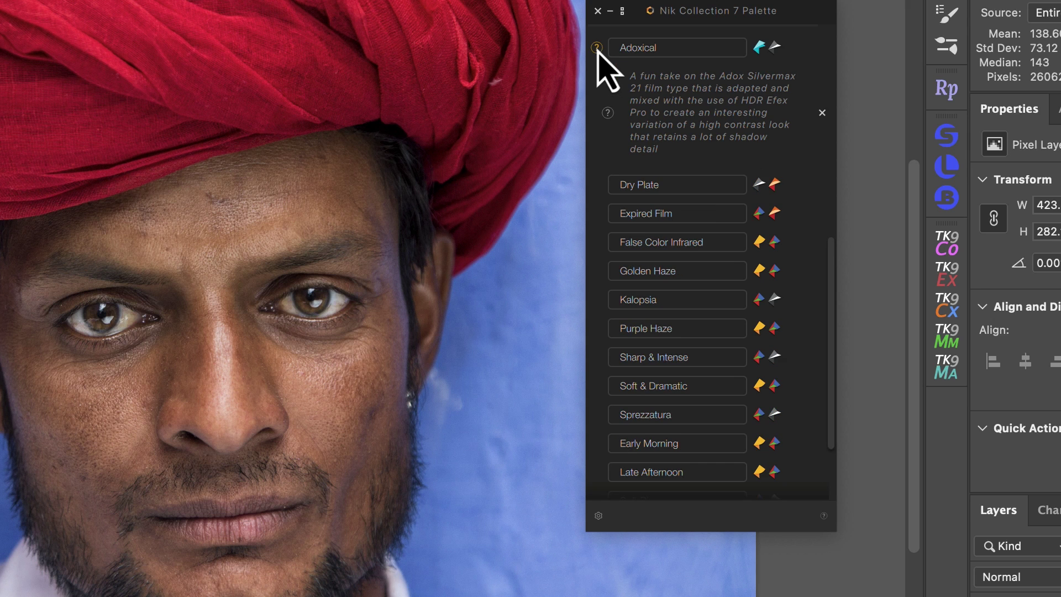
left_click(650, 49)
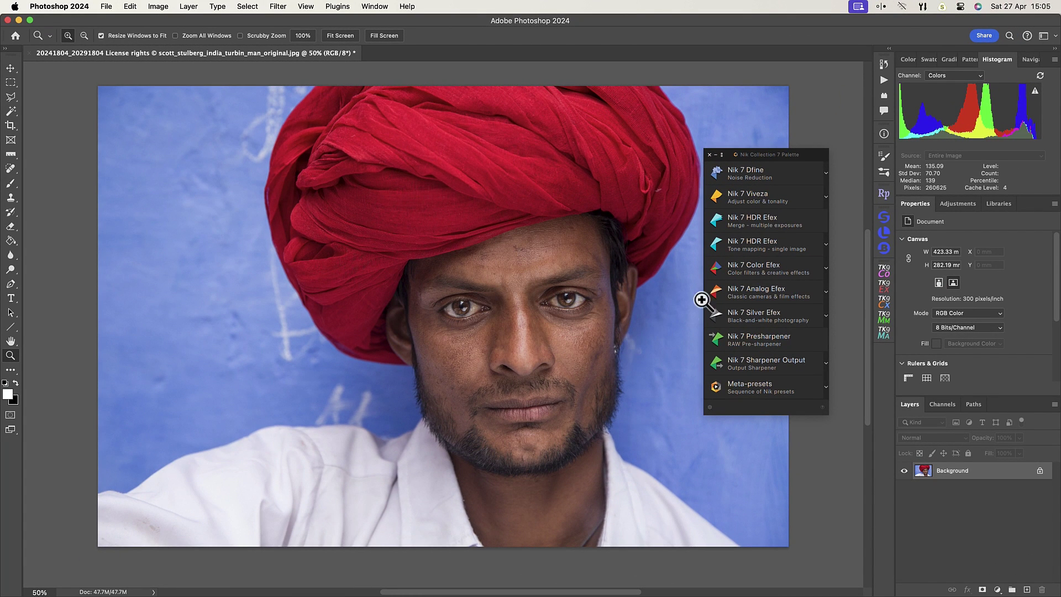
Apply the Clarity Bump preset in Color Efex as a smart object
left_click(754, 272)
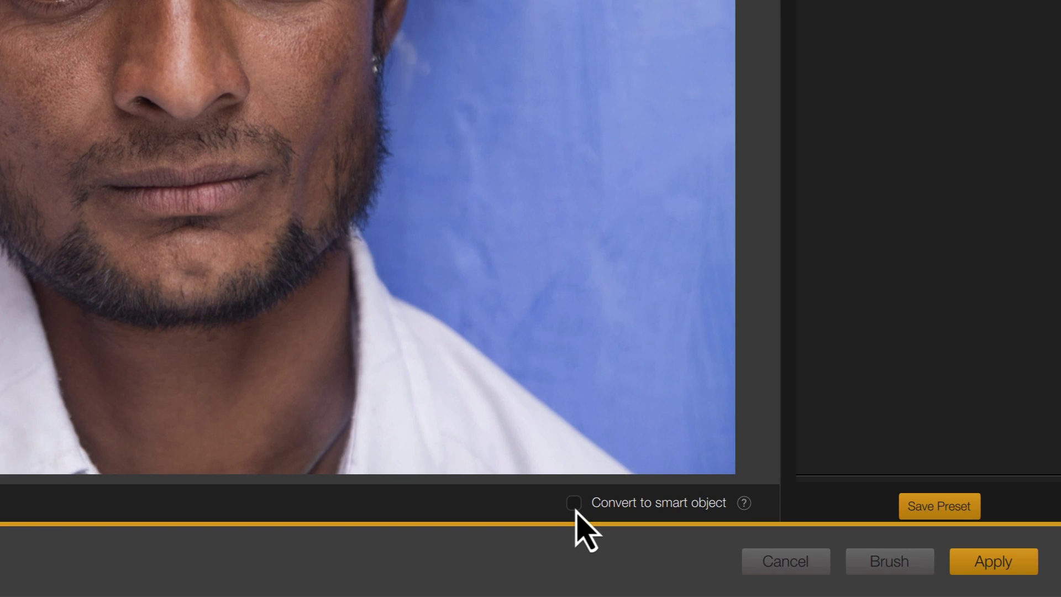
left_click(775, 544)
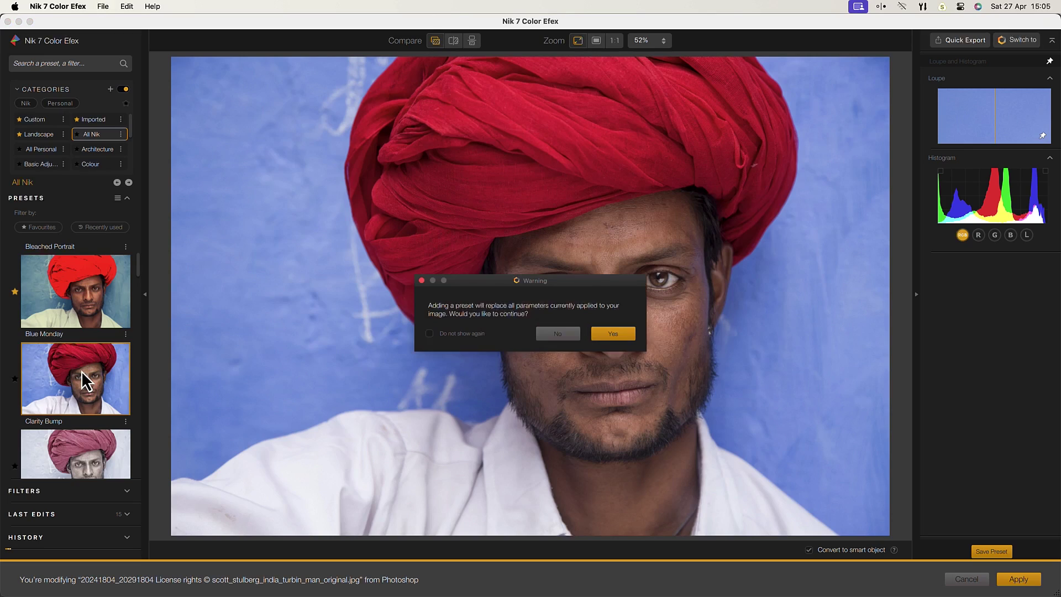
left_click(618, 335)
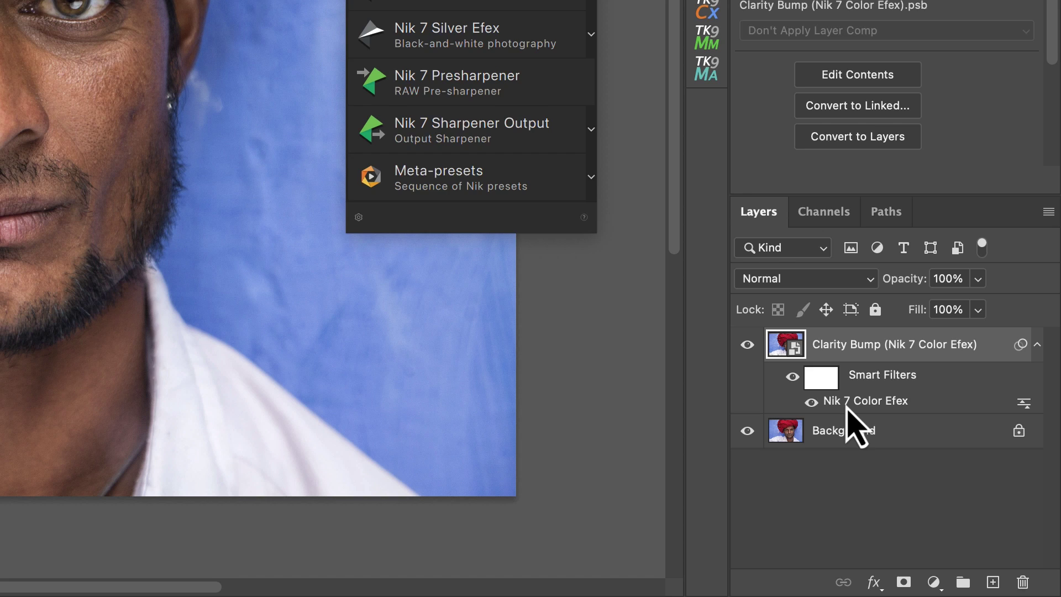
Reopen the Color Efex smart filter and raise Pro Contrast Dynamic Contrast to 68%
double_click(847, 408)
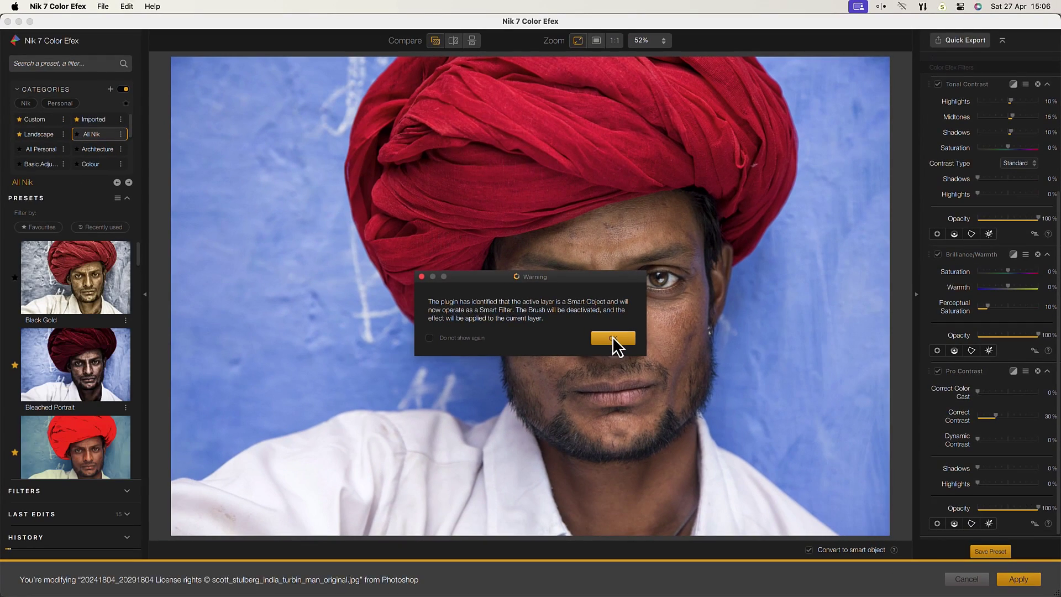
left_click(612, 337)
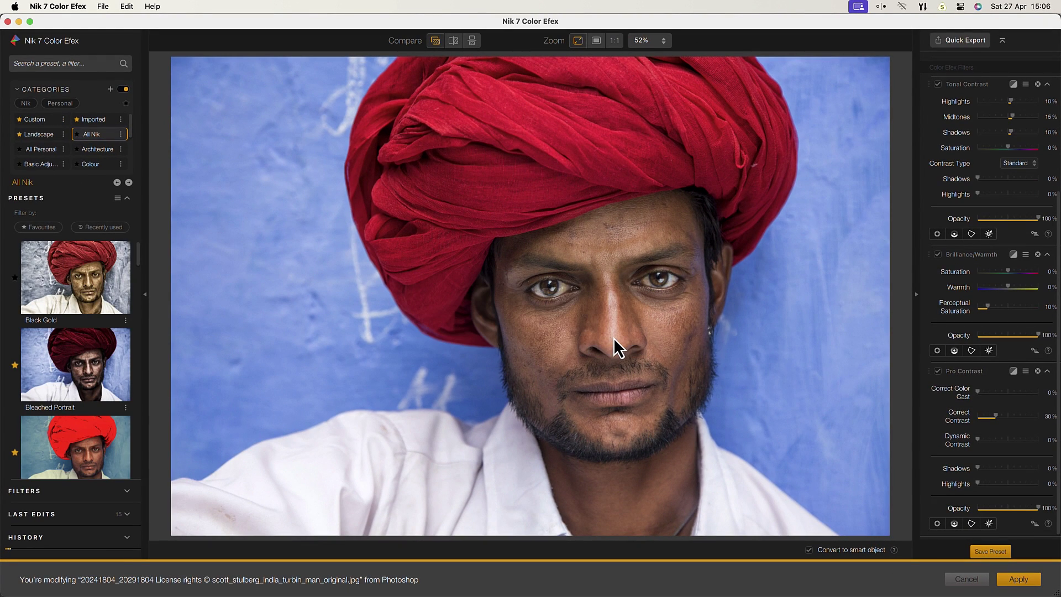
left_click_drag(979, 441, 1019, 387)
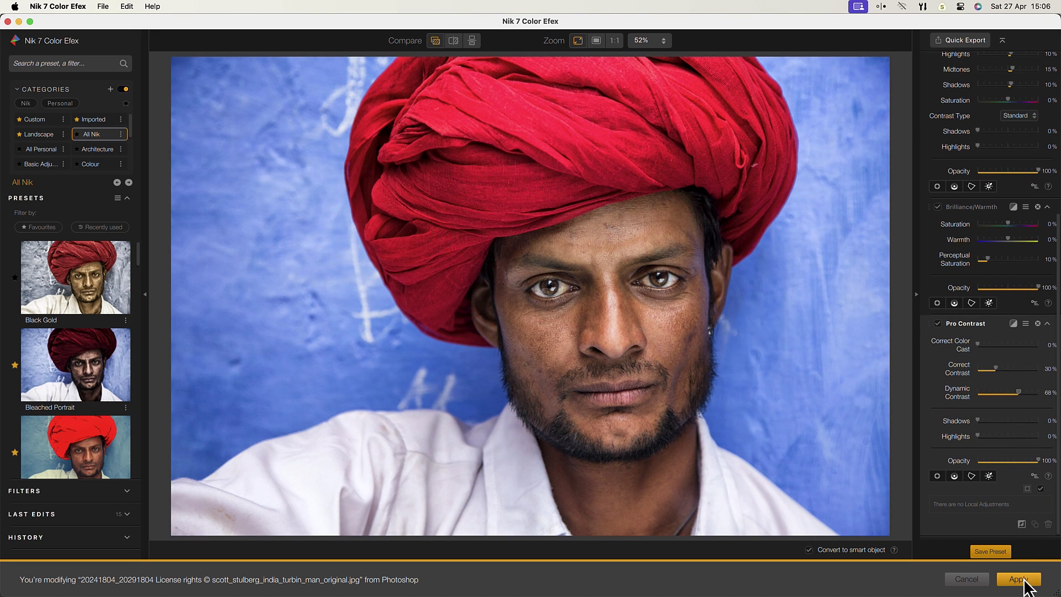
left_click(1019, 580)
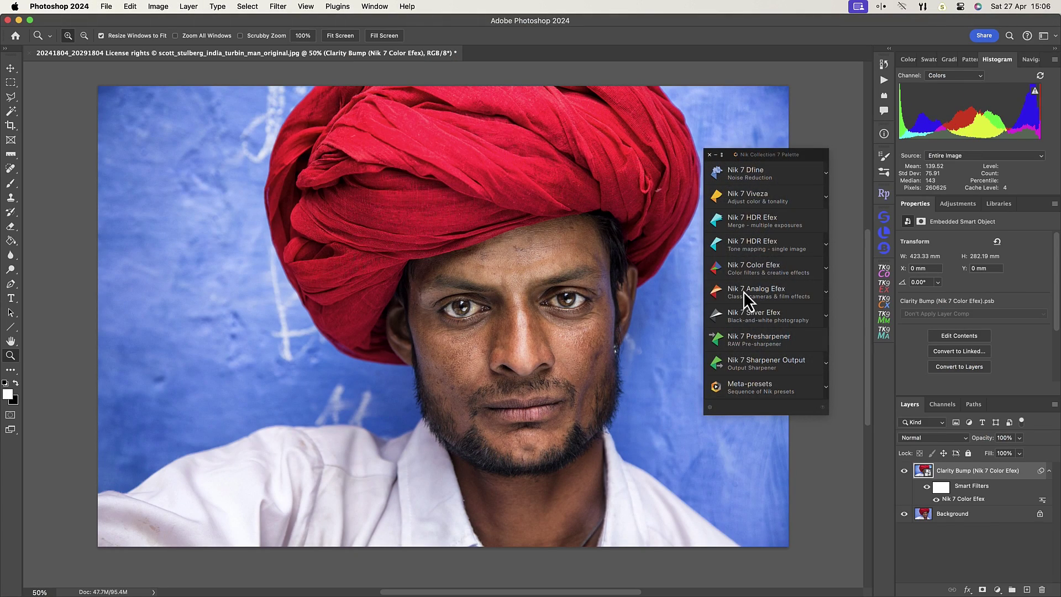
Apply Nik 7 Analog Efex's Black and White 2 look to the Clarity Bump layer
left_click(744, 291)
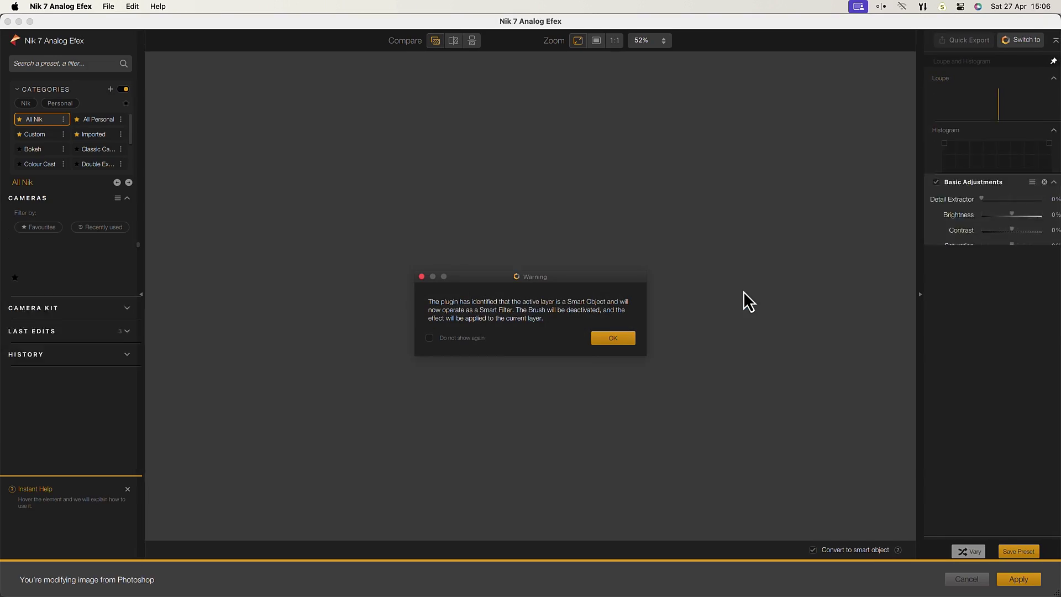
left_click(613, 338)
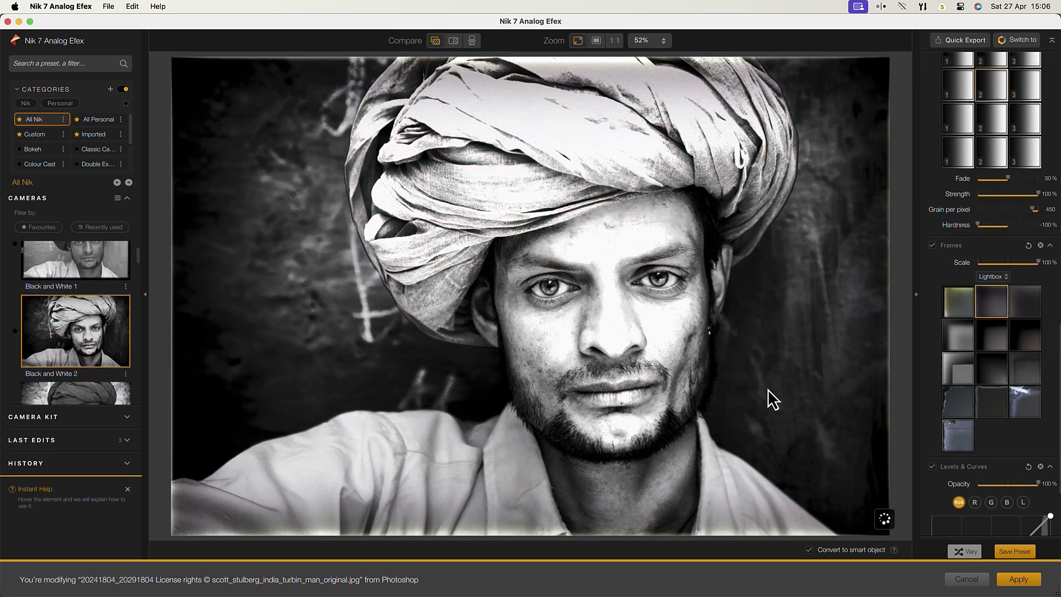
left_click(1007, 580)
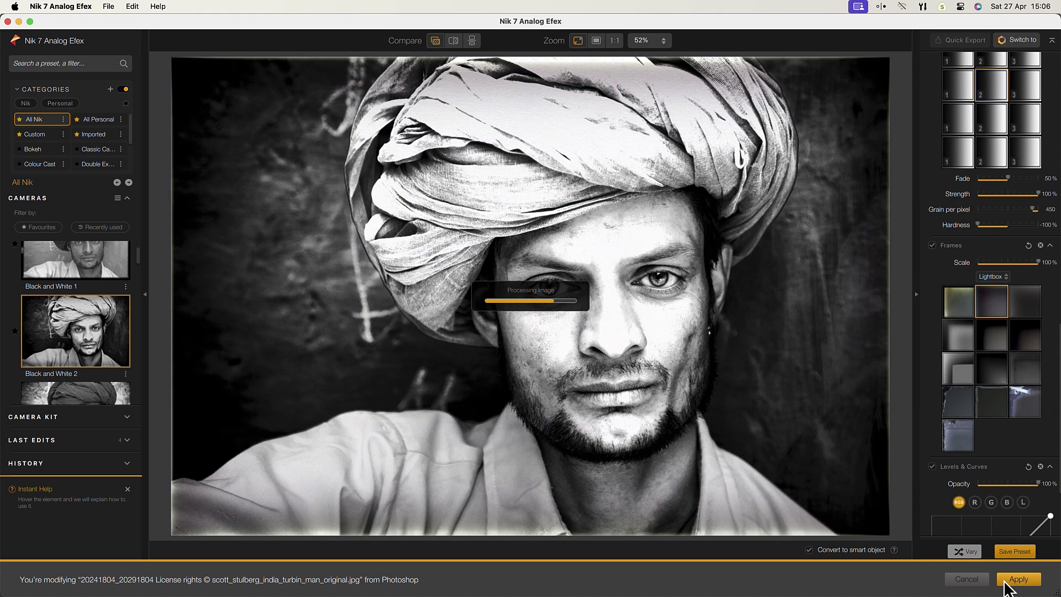